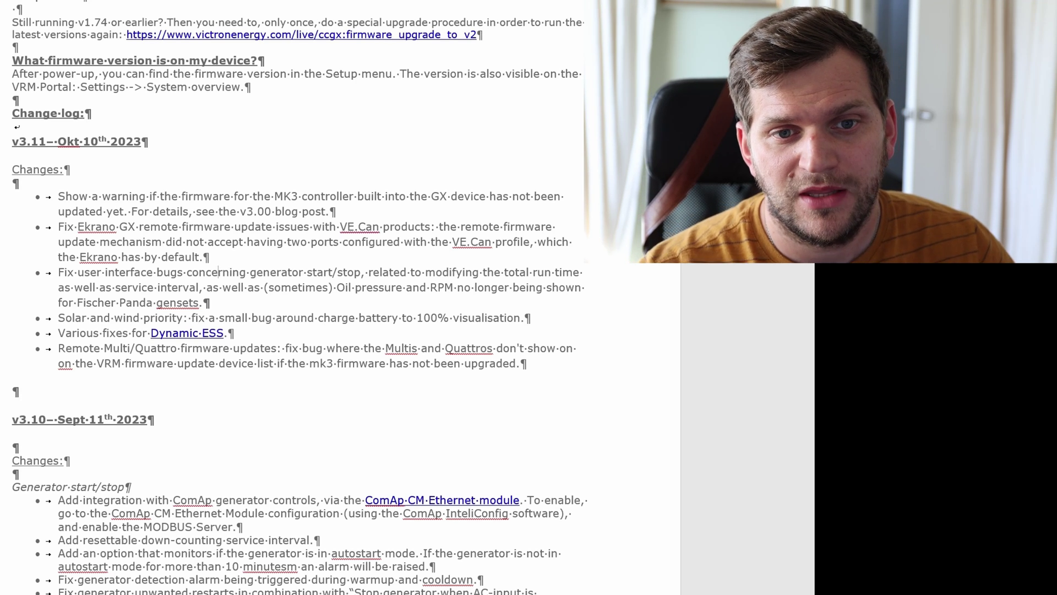
left_click(3, 141)
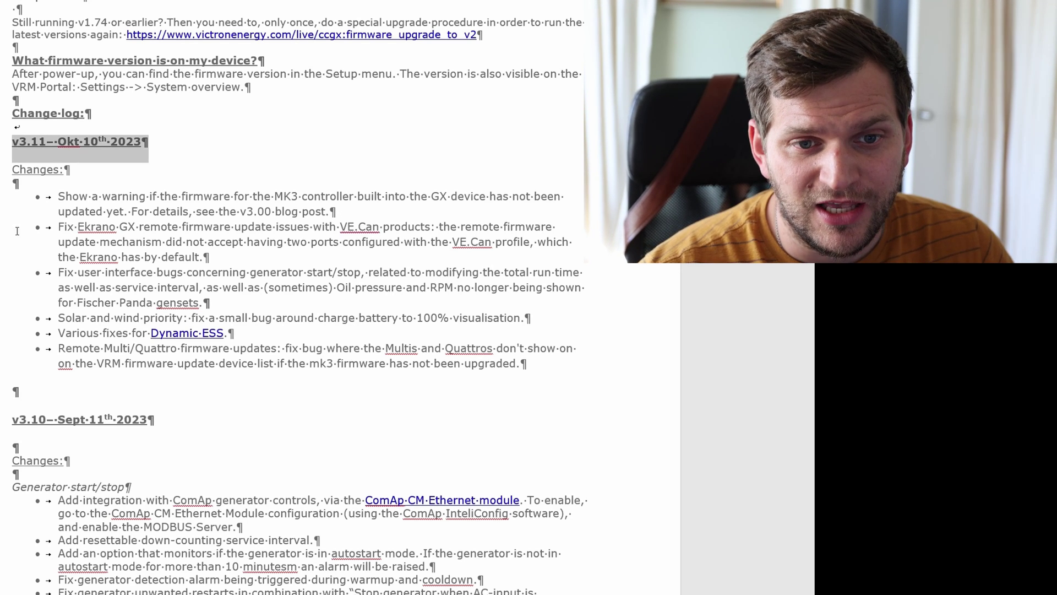
left_click_drag(7, 196, 6, 364)
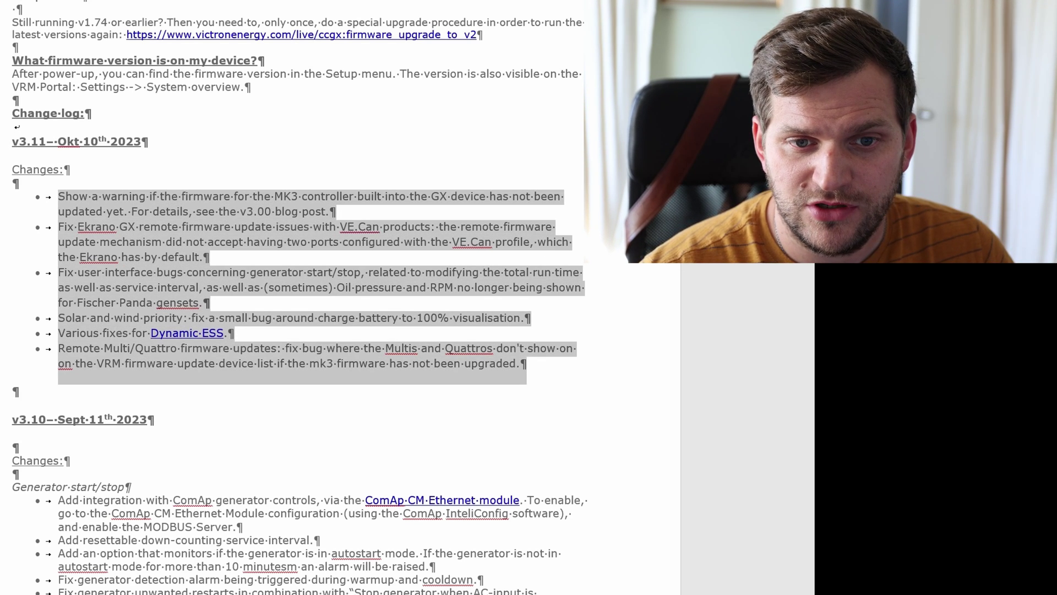
left_click(259, 176)
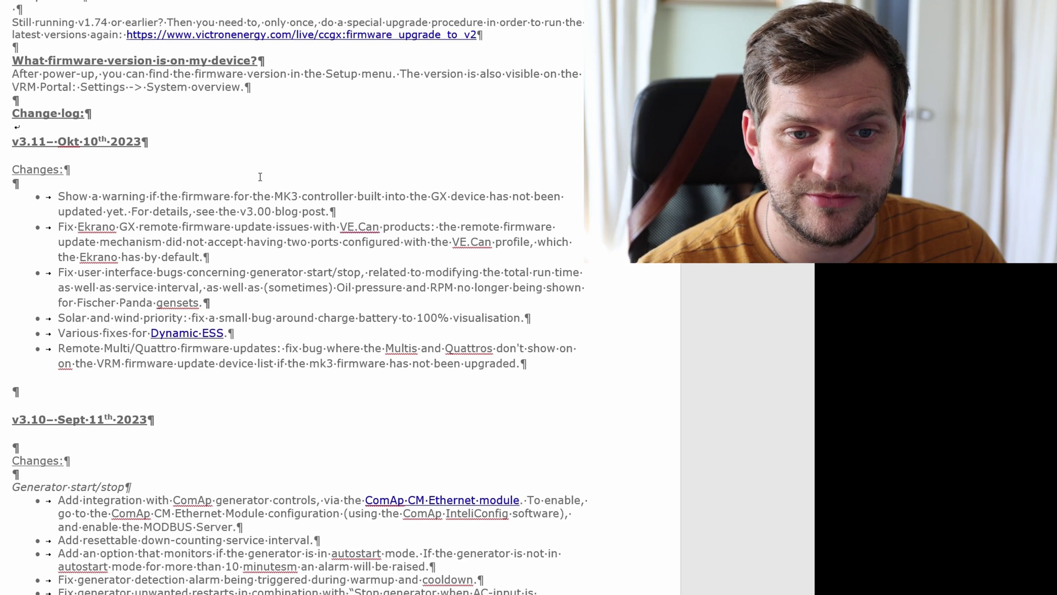
double_click(7, 196)
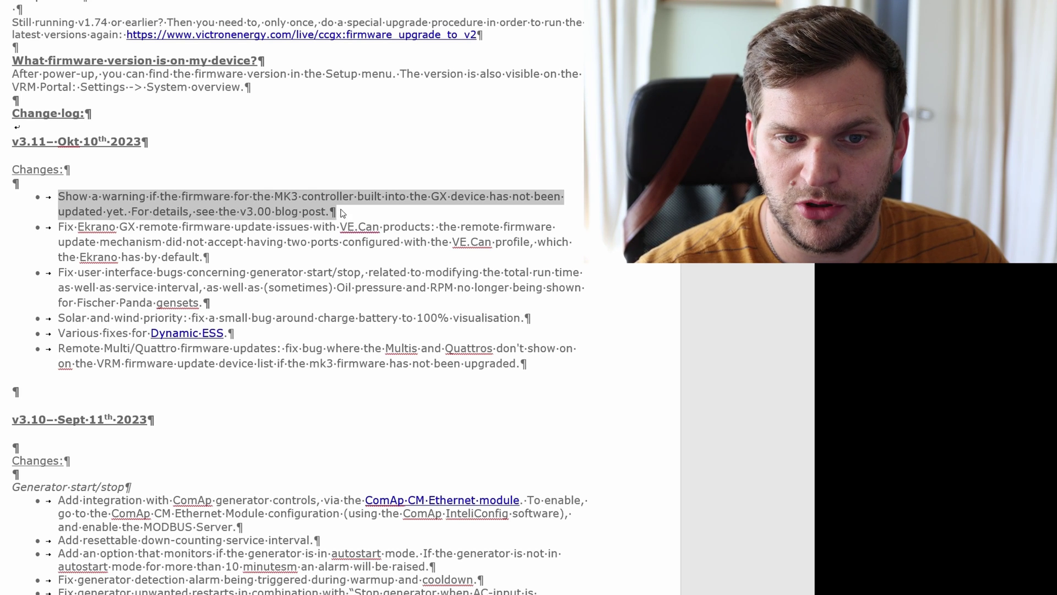
left_click_drag(59, 226, 572, 242)
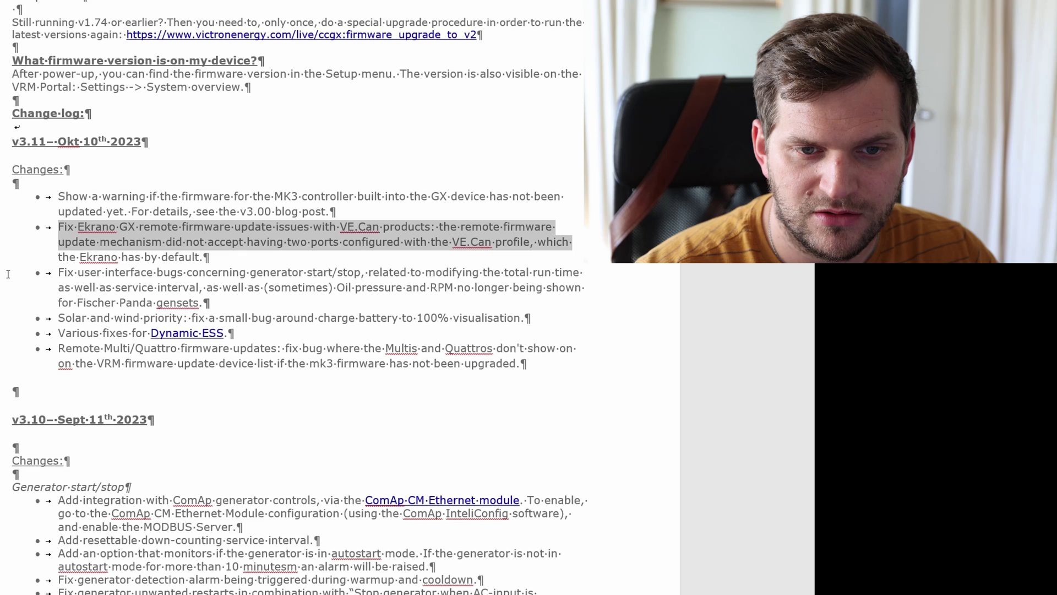
left_click_drag(7, 272, 11, 302)
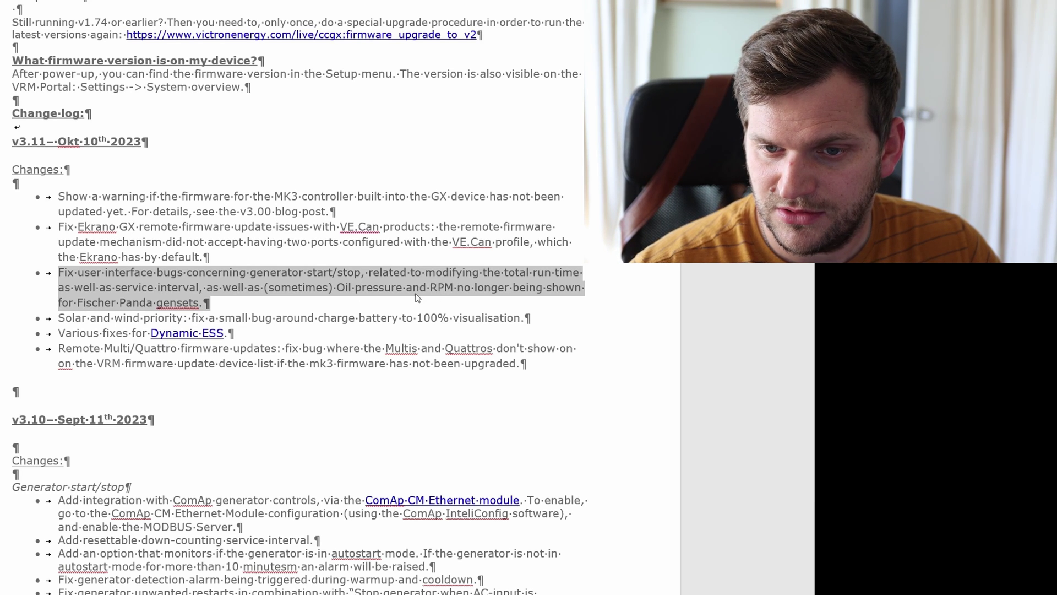
triple_click(614, 320)
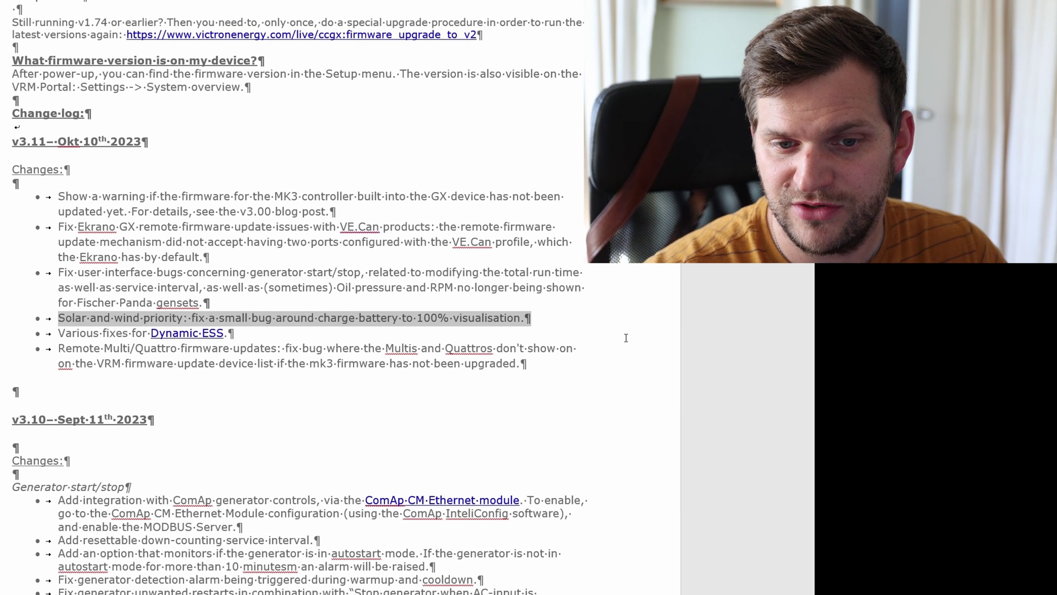
left_click(22, 348)
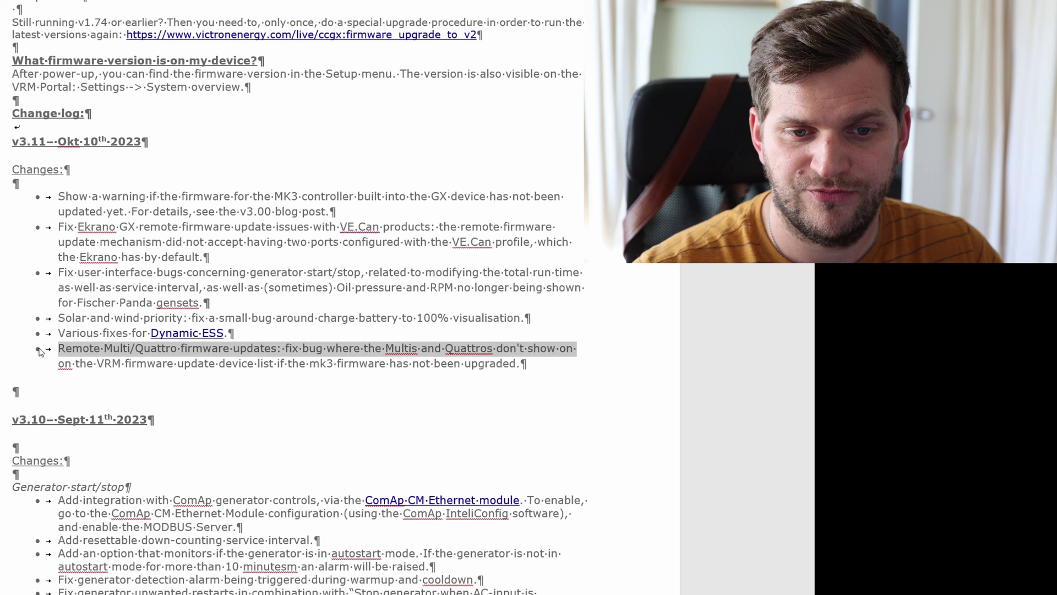
left_click(22, 320)
left_click(22, 333)
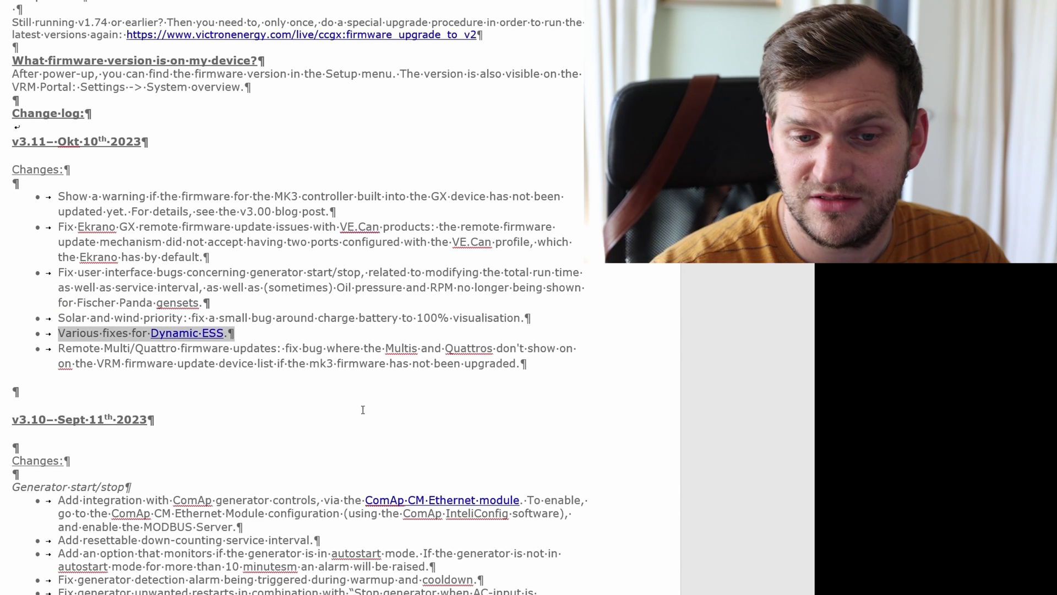
double_click(22, 348)
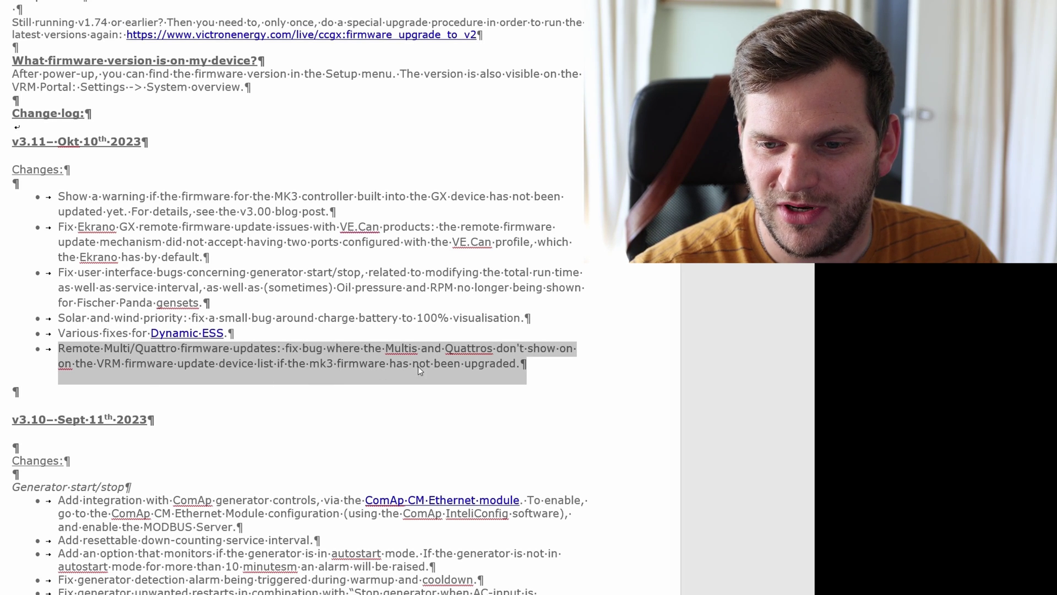
left_click_drag(58, 196, 526, 379)
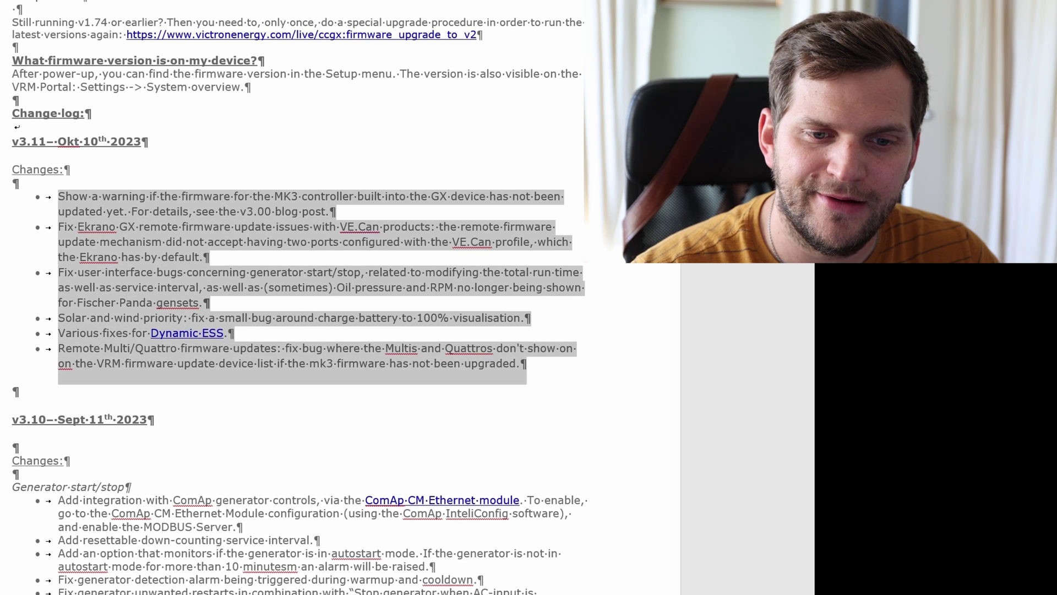
left_click(534, 305)
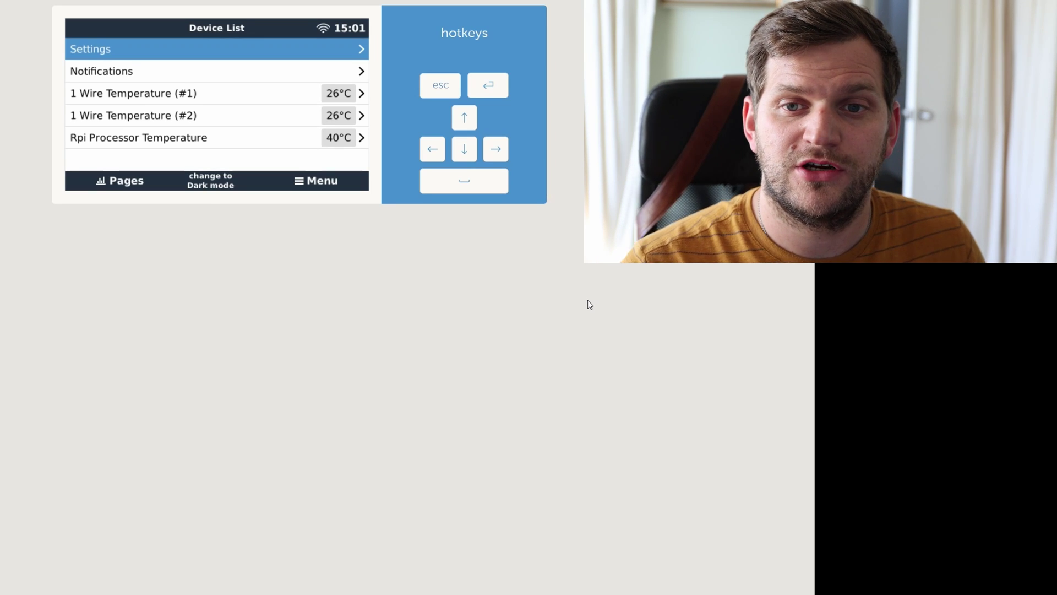
left_click(356, 52)
left_click(144, 71)
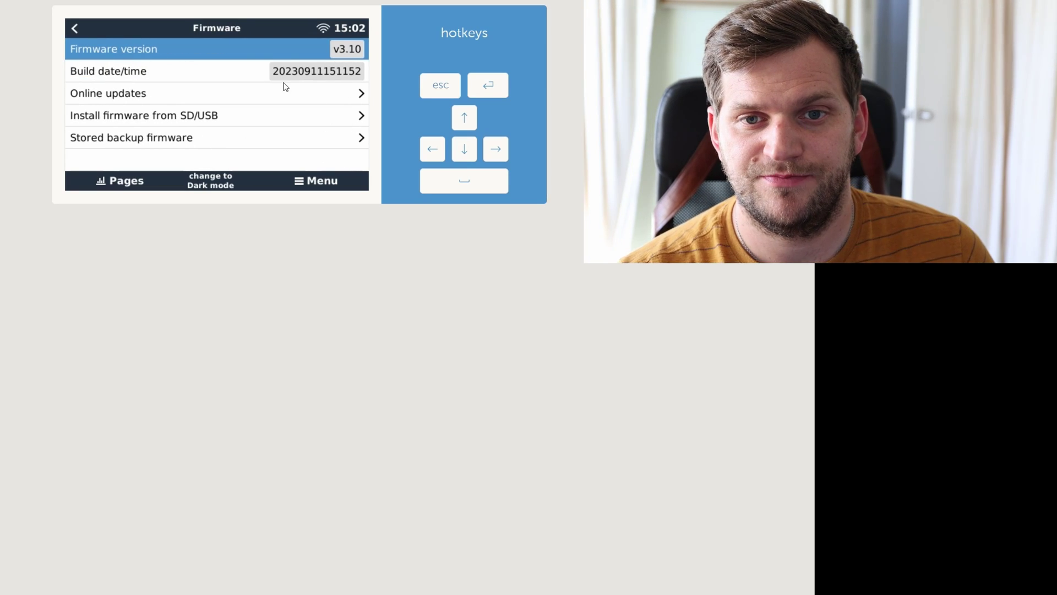
left_click(74, 28)
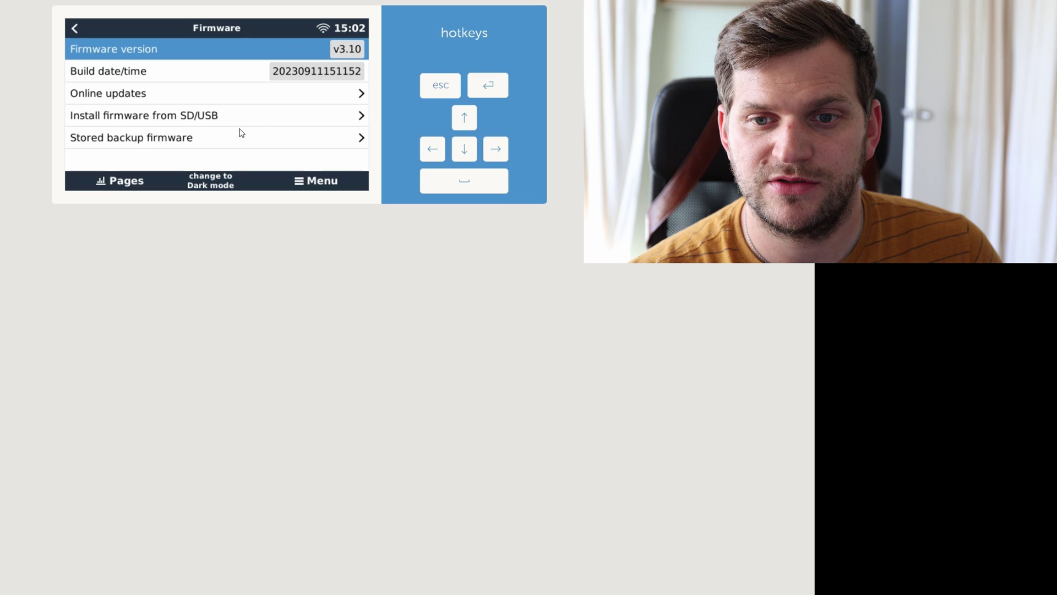
left_click(317, 183)
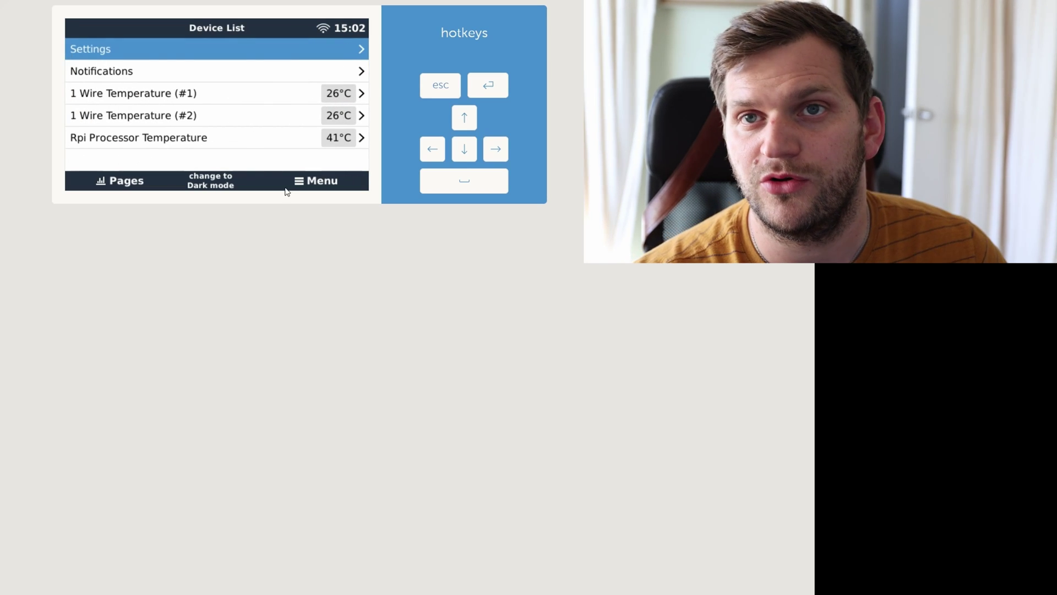
left_click(156, 51)
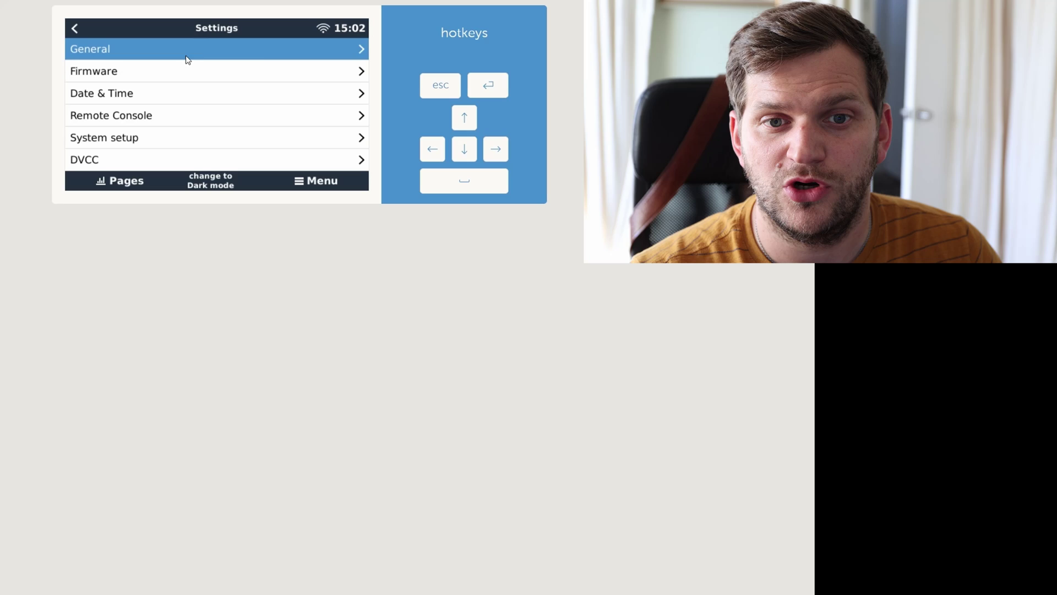
left_click(194, 71)
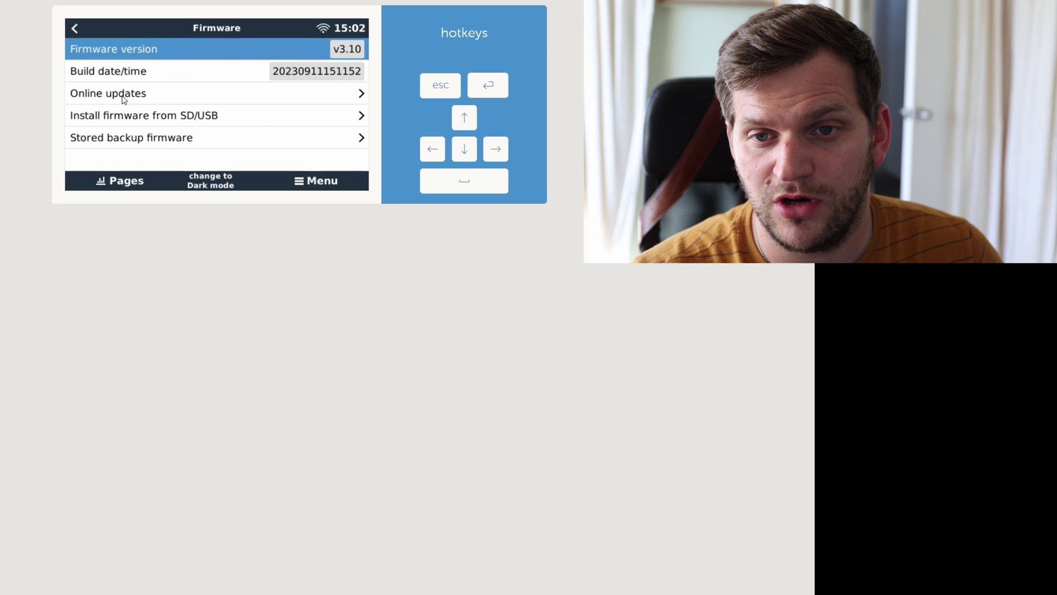
Check Online updates for new firmware and start the update to v3.11
left_click(253, 102)
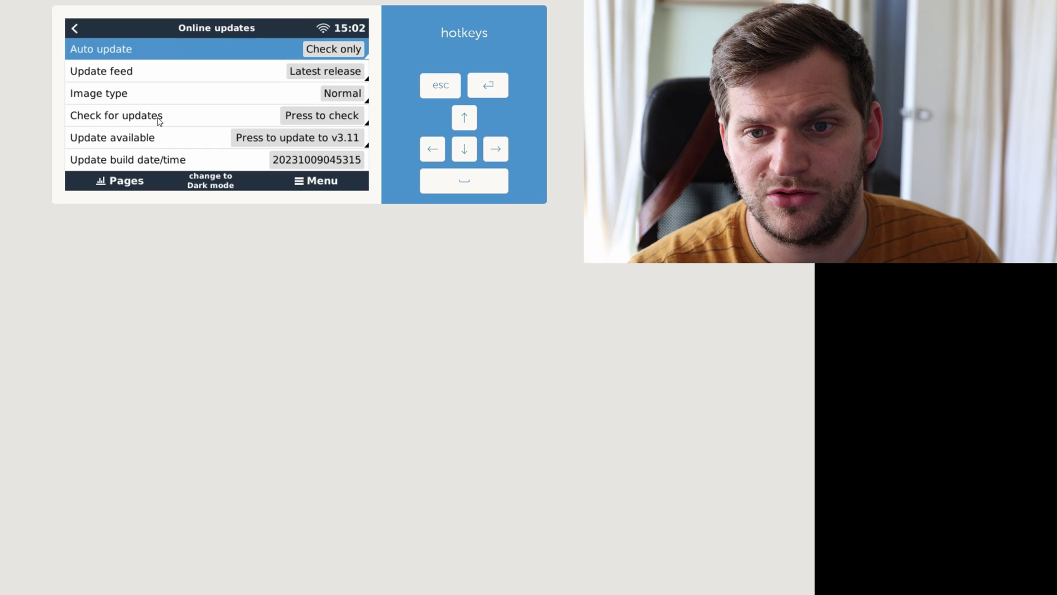
left_click(323, 121)
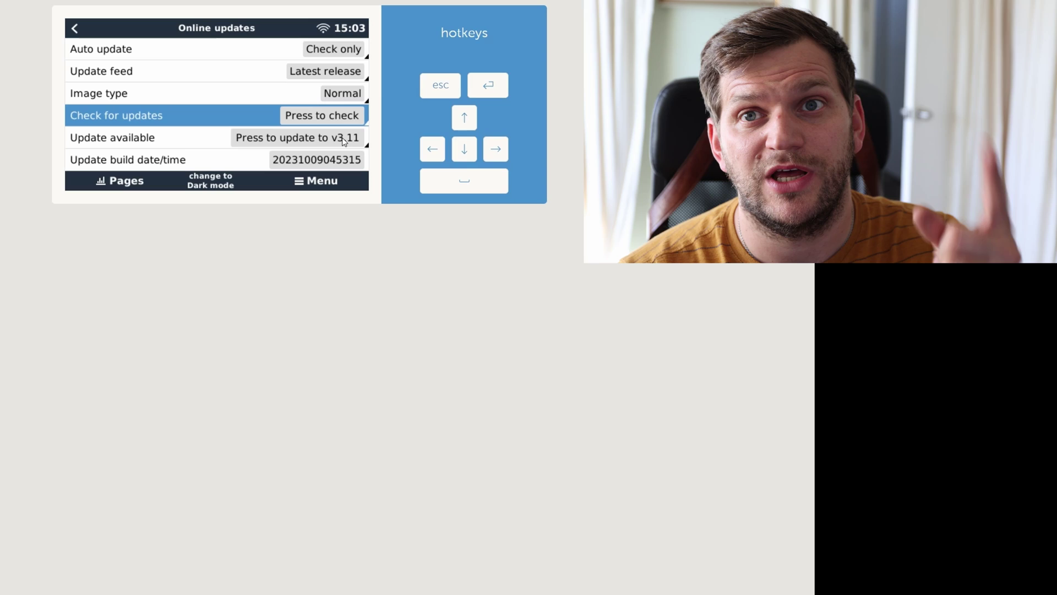
left_click(344, 141)
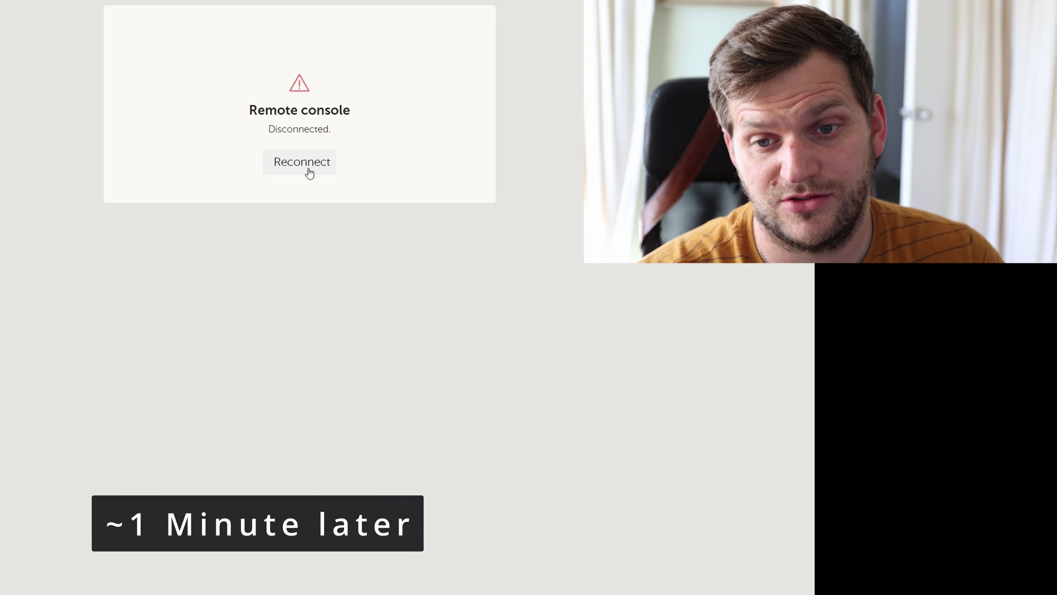
Reconnect after the update reboot, retrying until the Device List with temperatures reappears
left_click(309, 176)
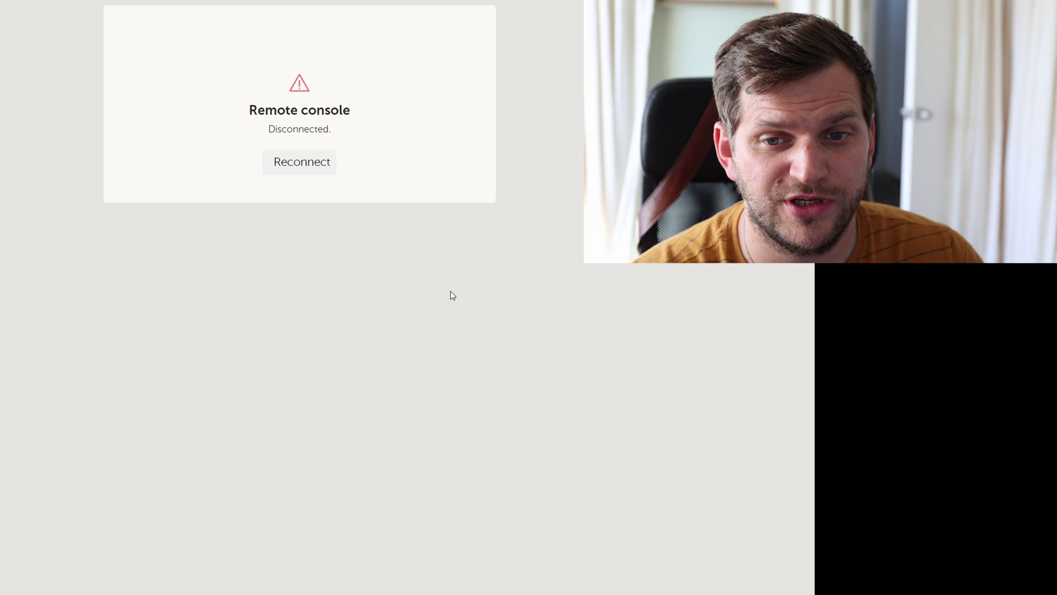
left_click(309, 167)
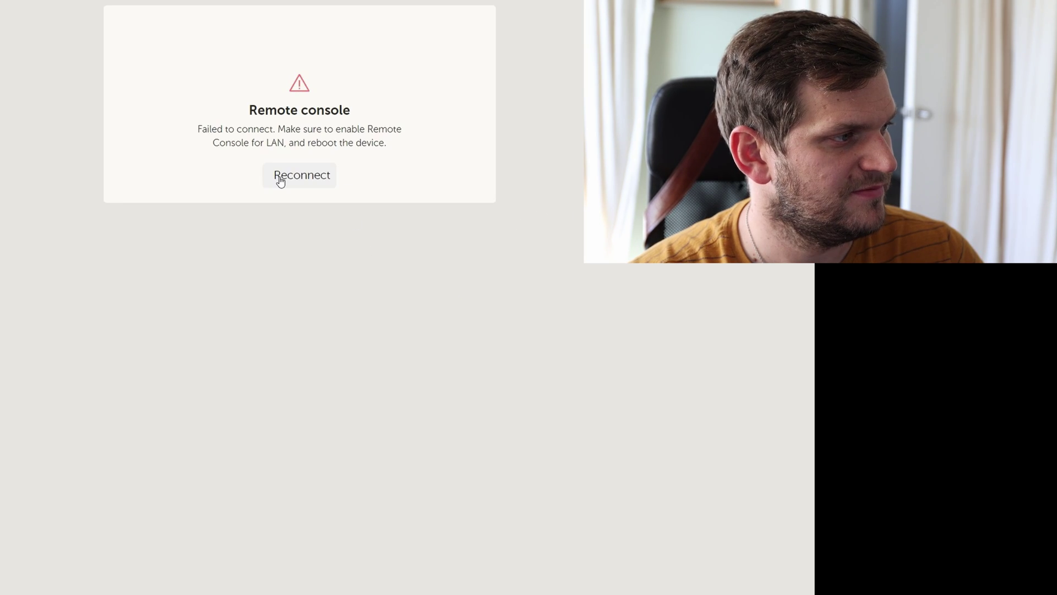
left_click(281, 180)
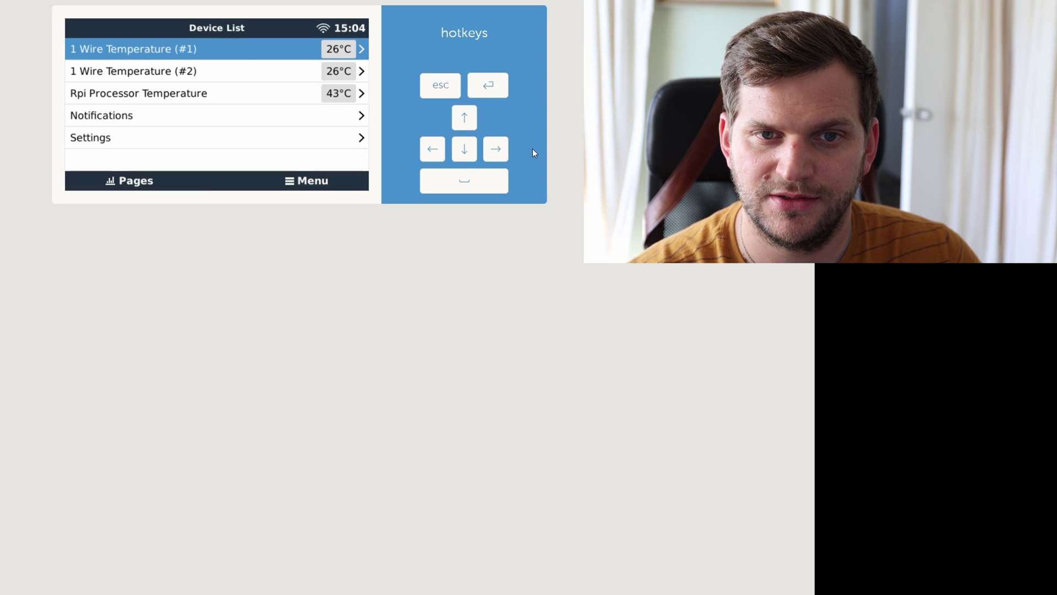
Confirm Settings > Firmware now reads v3.11, then go to the Package manager page
left_click(149, 137)
left_click(203, 82)
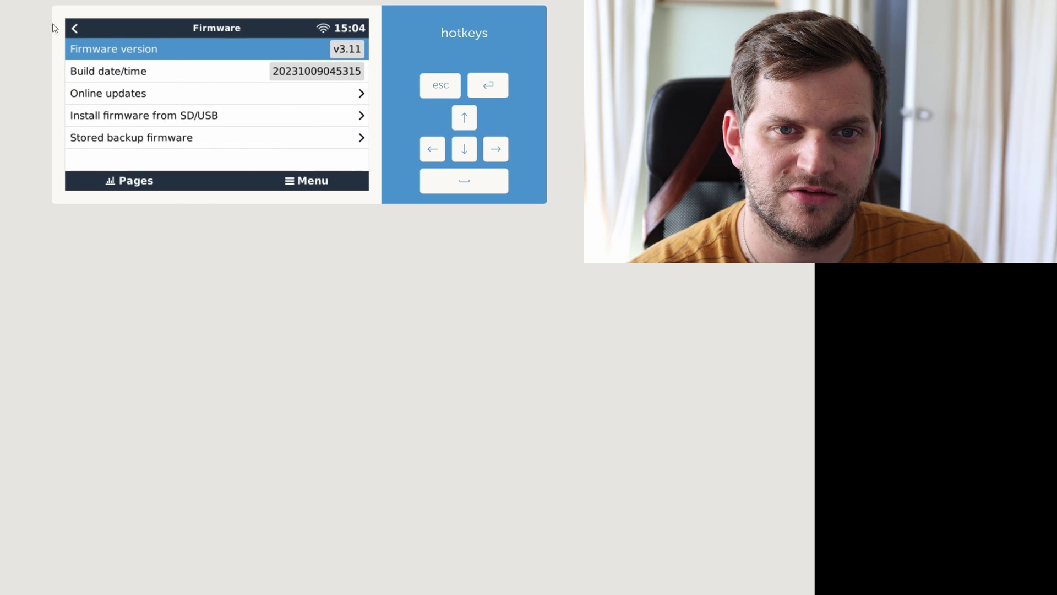
left_click(75, 28)
left_click(464, 153)
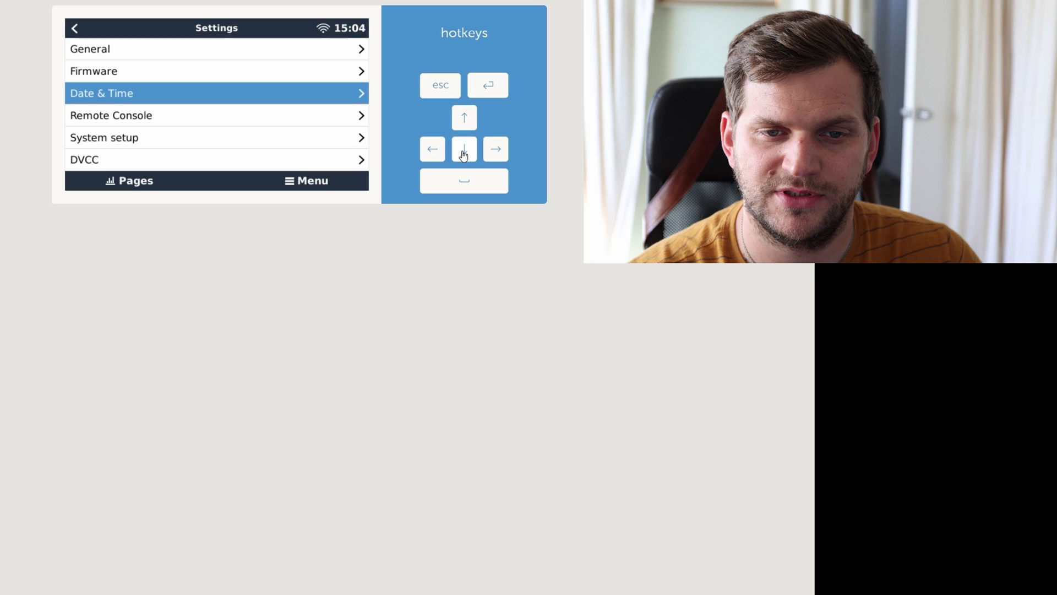
key("Down")
key("Down")
key("Down")
key("Down")
key("Down")
key("Down")
key("Down")
key("Down")
key("Down")
key("Down")
key("Down")
key("Down")
key("Down")
key("Down")
key("Down")
key("Down")
key("Down")
key("Down")
key("Down")
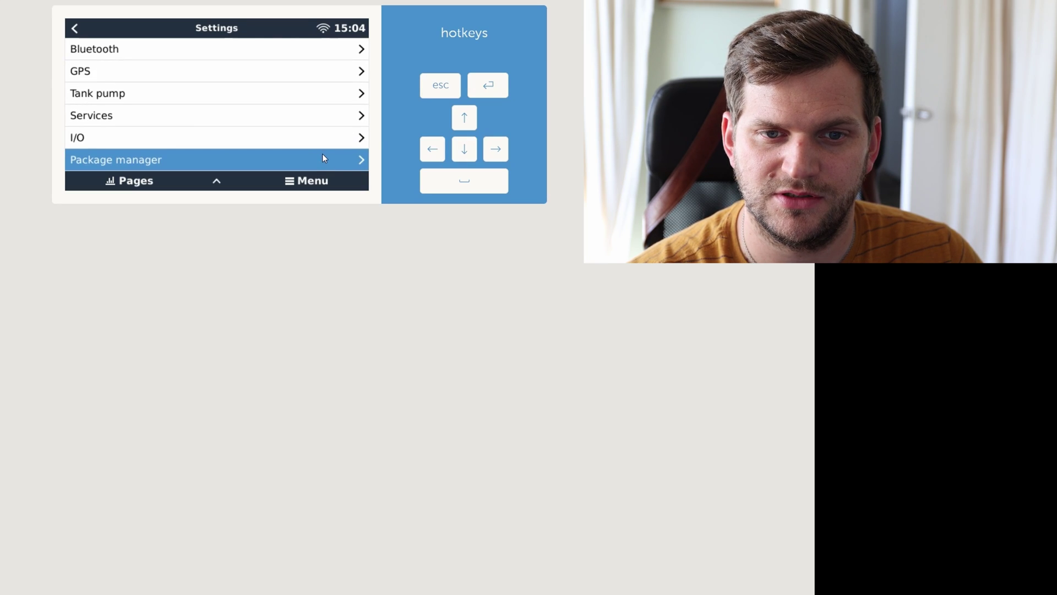
left_click(324, 158)
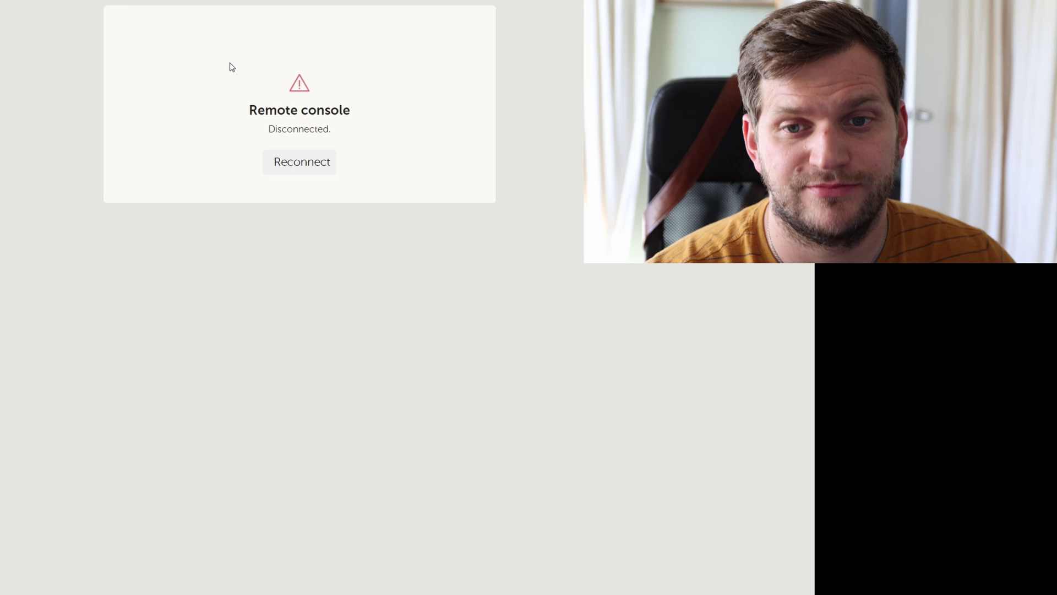
Reconnect to the remote console and get back to the Device List
left_click(307, 168)
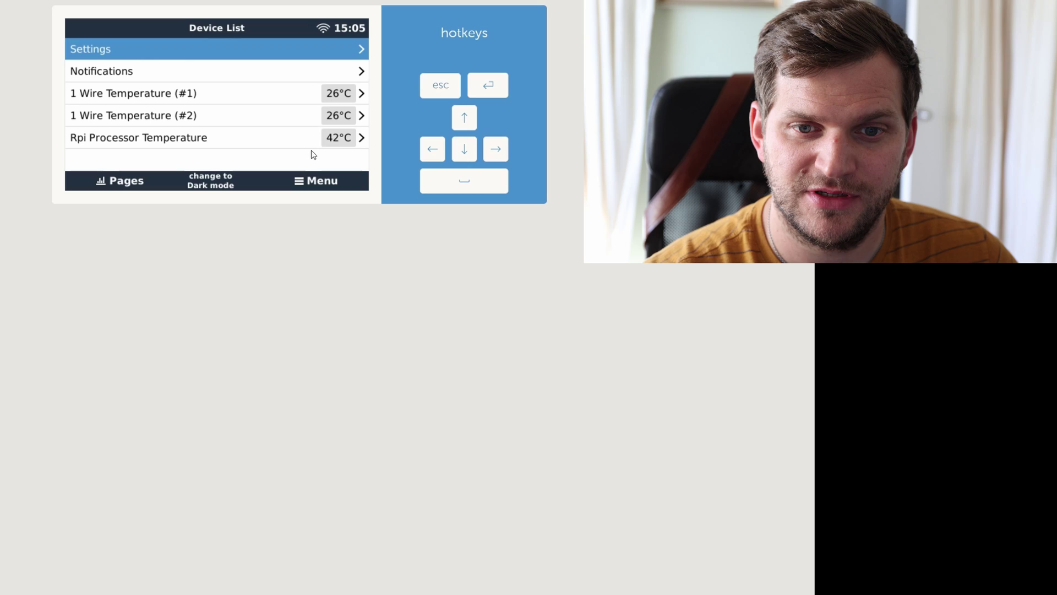
left_click(113, 182)
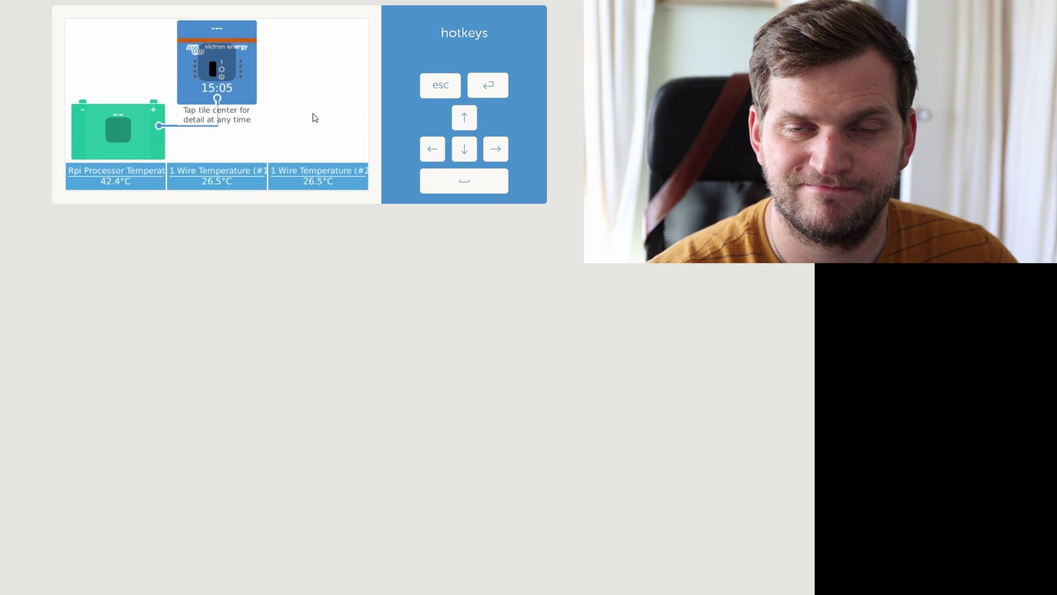
left_click(314, 119)
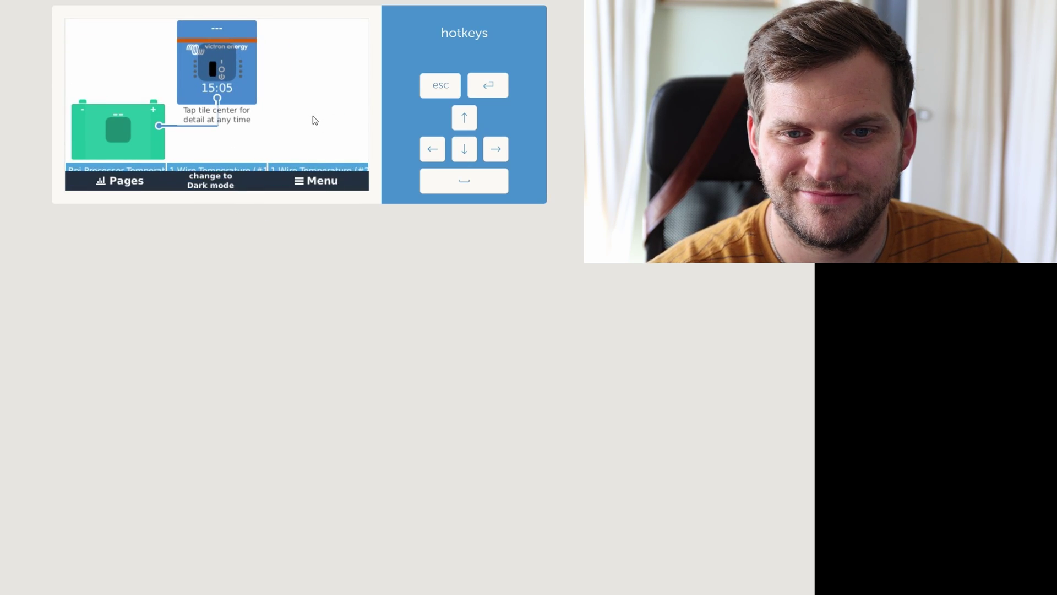
left_click(320, 185)
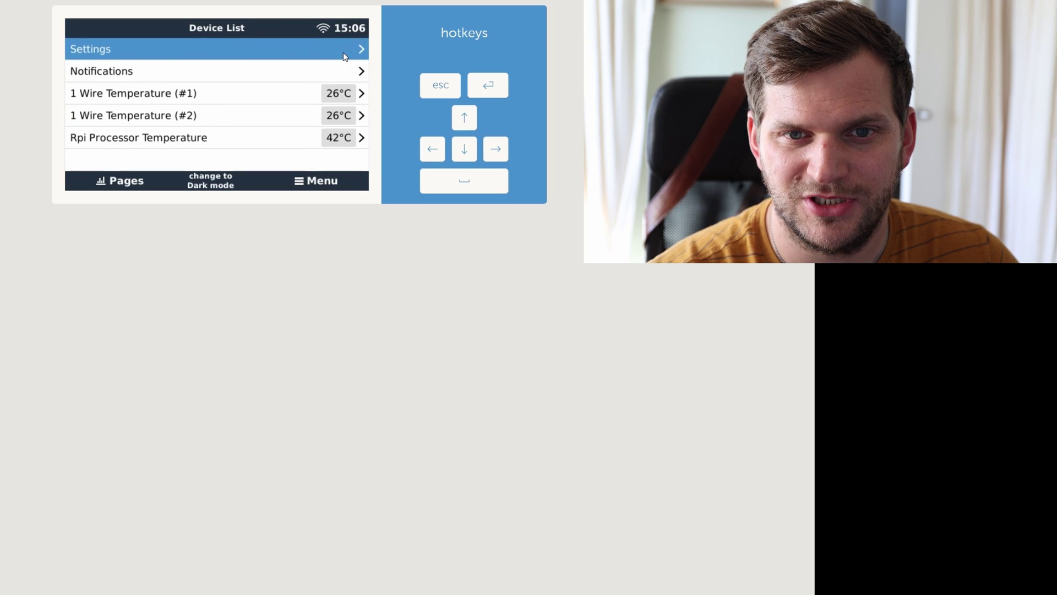
Check Firmware > Online updates to verify nothing newer than v3.11 is available
left_click(342, 51)
left_click(464, 150)
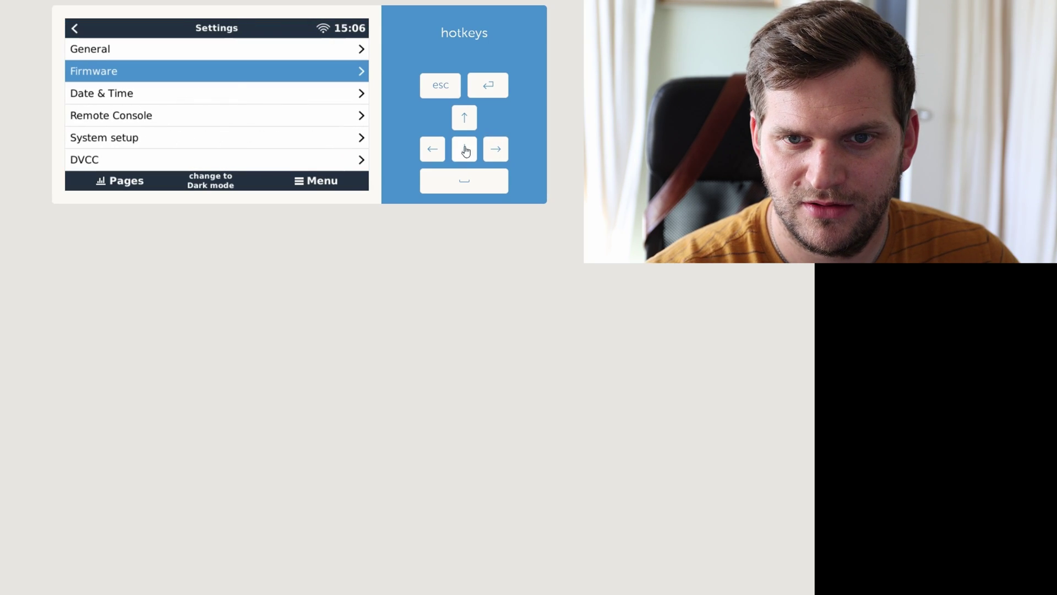
left_click(249, 66)
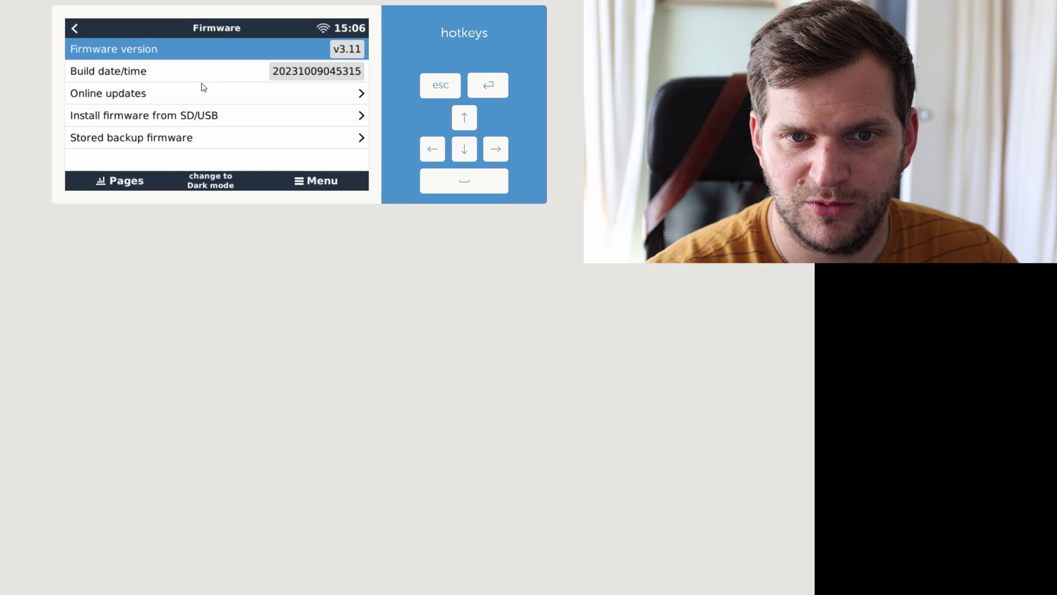
left_click(99, 95)
left_click(348, 116)
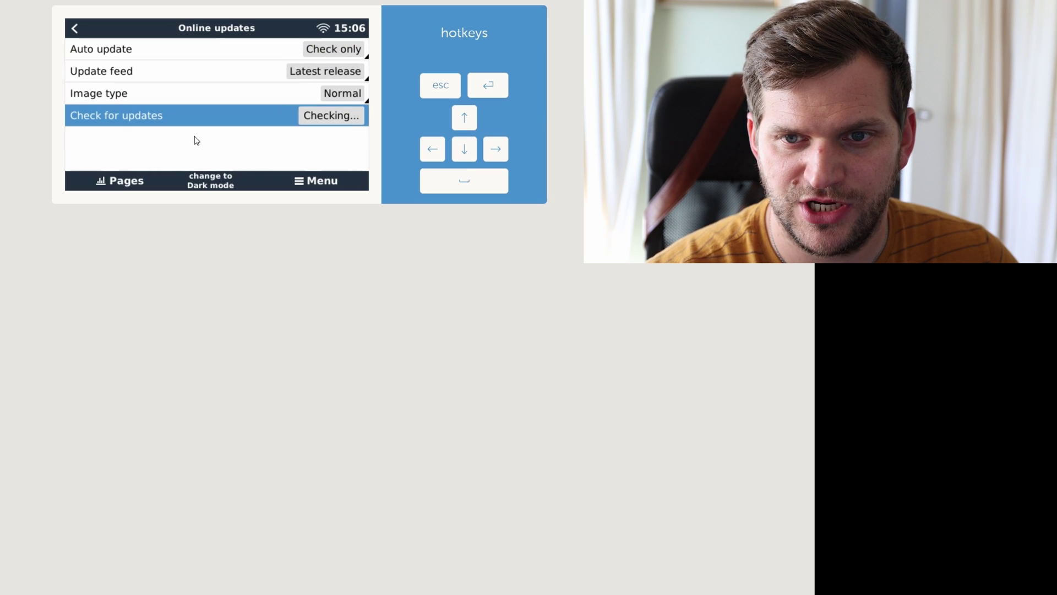
left_click(75, 30)
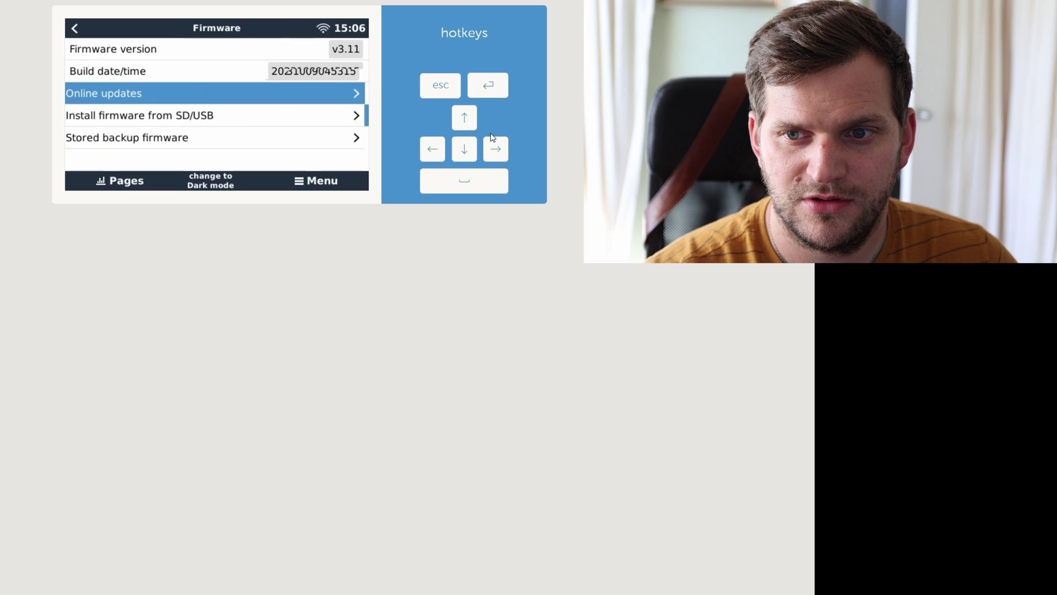
left_click(468, 151)
left_click(468, 151)
Verify all four packages are listed under Package manager > Active packages, then return to the Device List
left_click(74, 29)
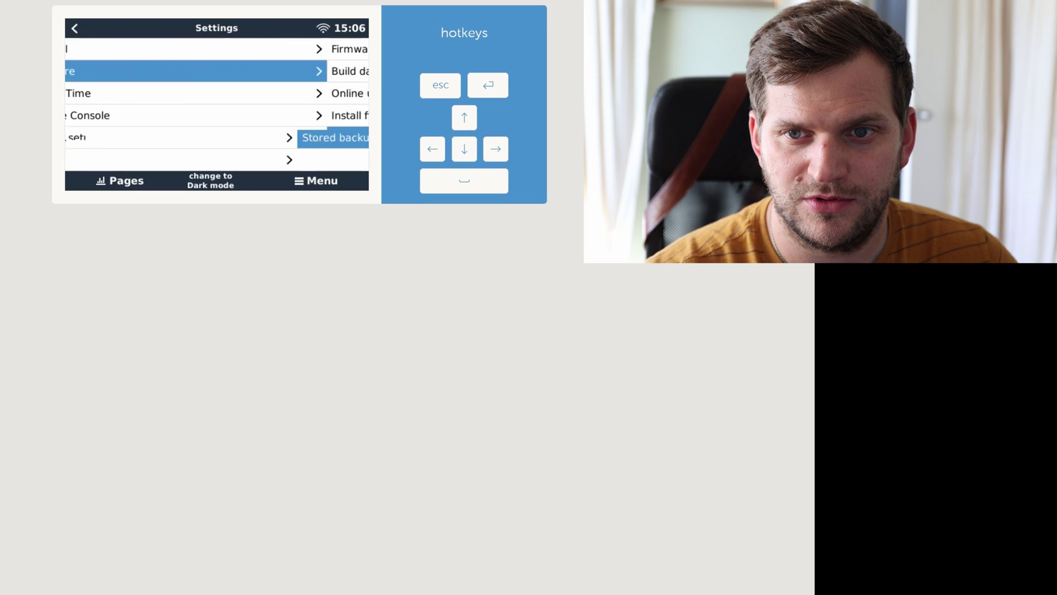
key("Down")
key("Down")
key("Down")
key("Down")
key("Down")
key("Down")
key("Down")
key("Down")
key("Down")
key("Down")
key("Down")
key("Down")
key("Down")
key("Down")
key("Down")
key("Down")
key("Down")
key("Down")
key("Down")
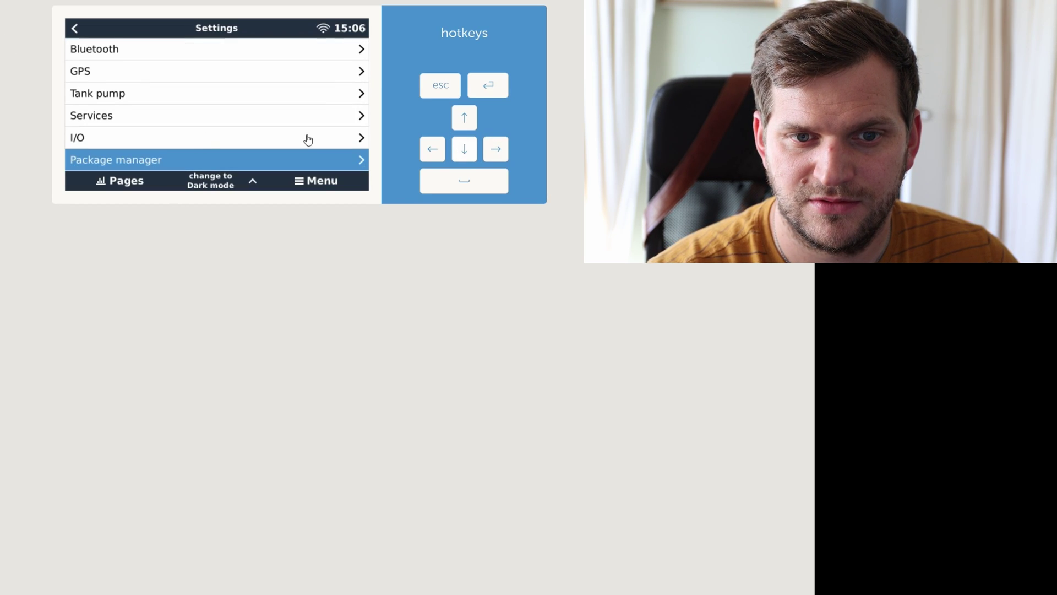
left_click(189, 159)
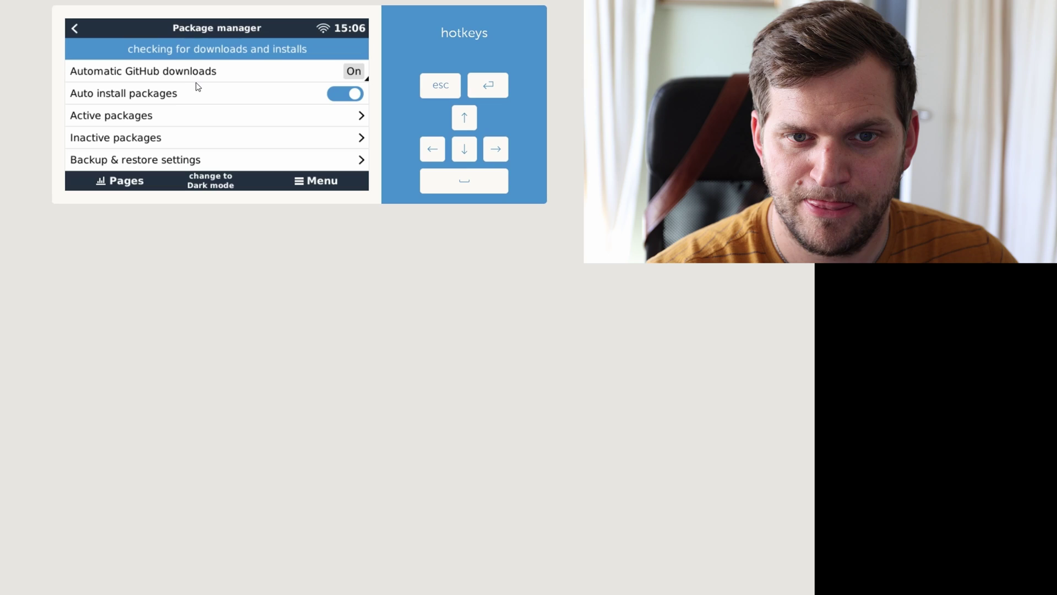
left_click(134, 120)
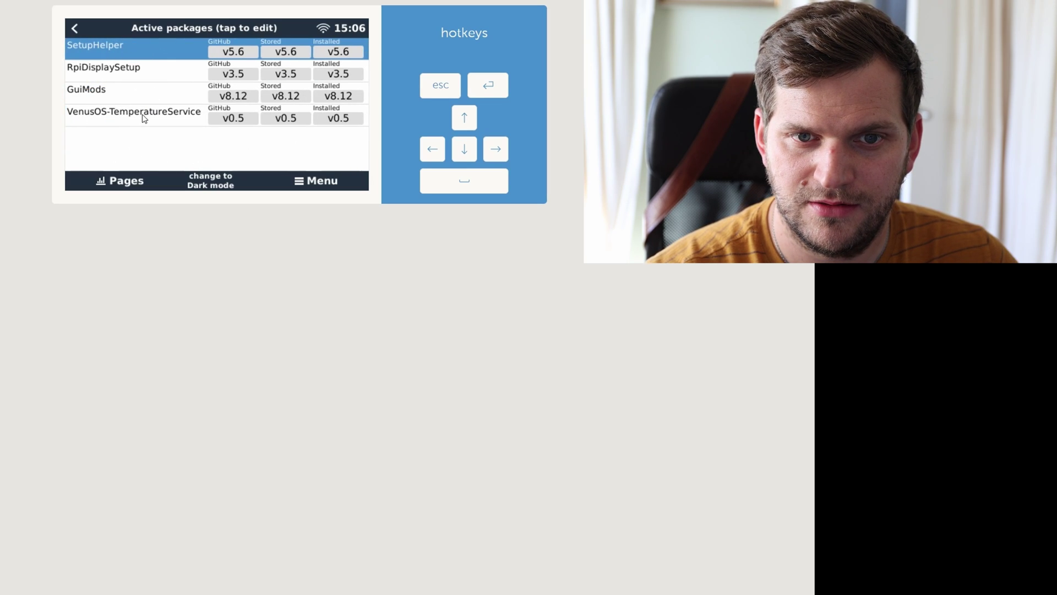
left_click(328, 188)
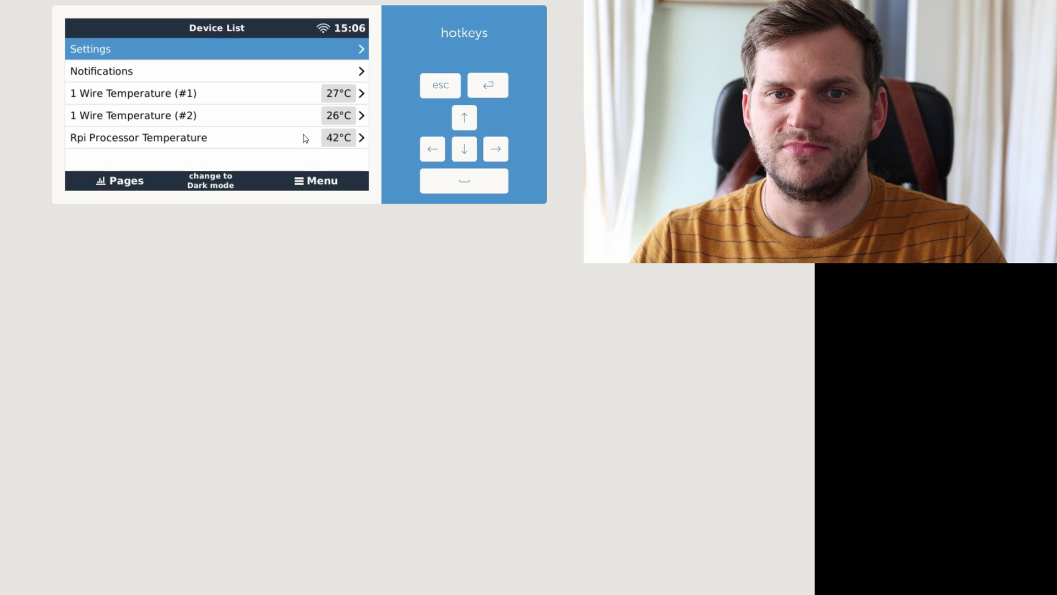